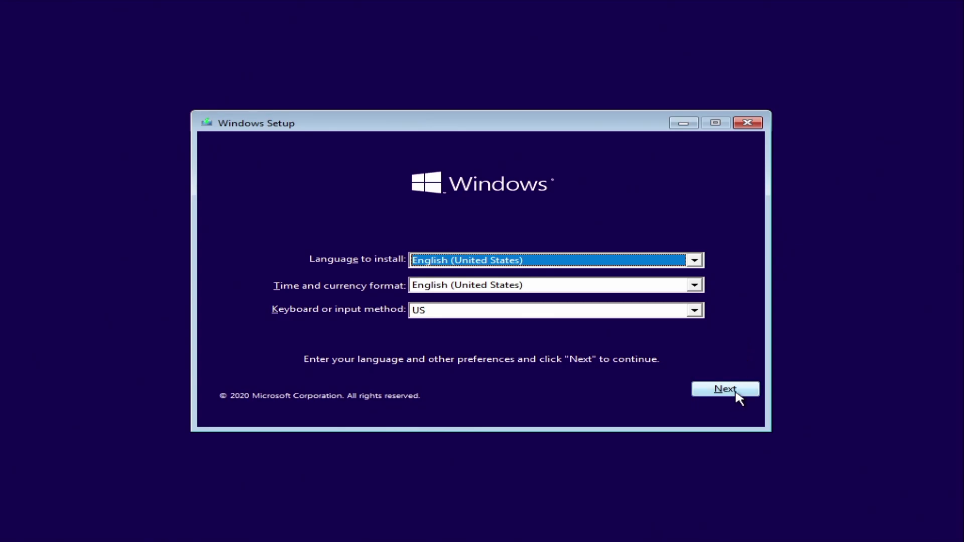
Start the Windows installation with English (United States) and the US keyboard, continuing without a product key.
click(740, 392)
click(491, 284)
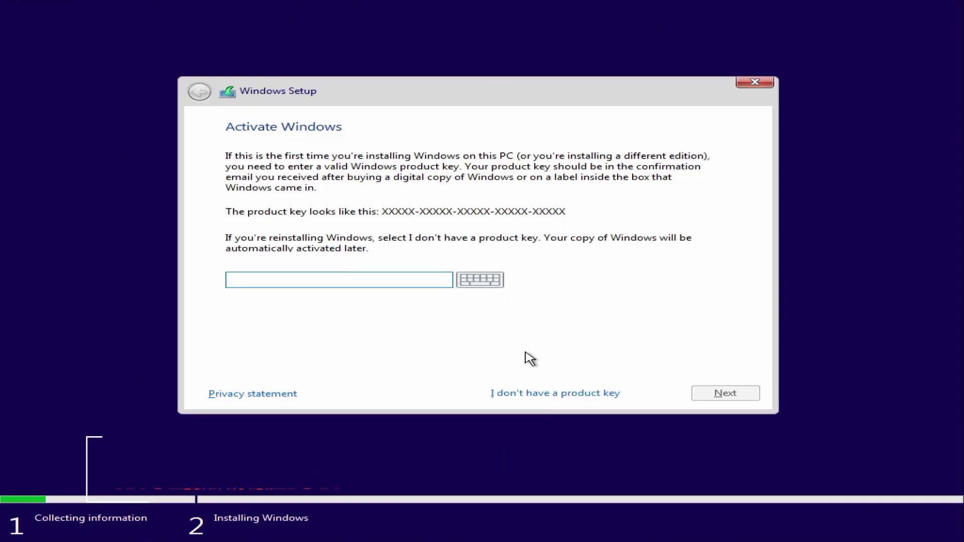
click(555, 394)
Choose the Windows 10 Pro edition, accept the licence terms and continue to the installation of Windows.
click(357, 248)
click(725, 393)
click(357, 366)
click(725, 393)
click(725, 393)
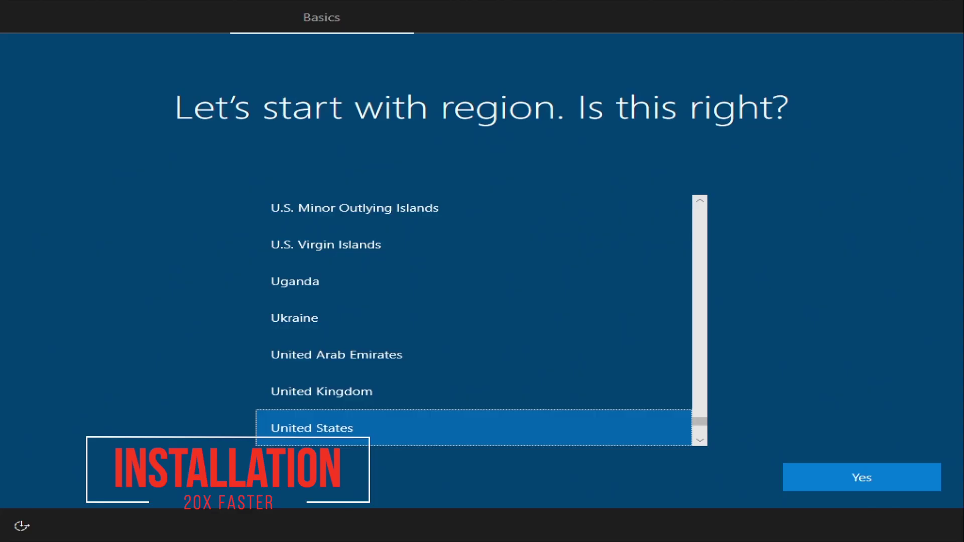
Confirm United States as the region, accept the keyboard layout and name the local account Tech Labs.
click(812, 477)
click(812, 476)
click(125, 483)
text(Tech)
key(Return)
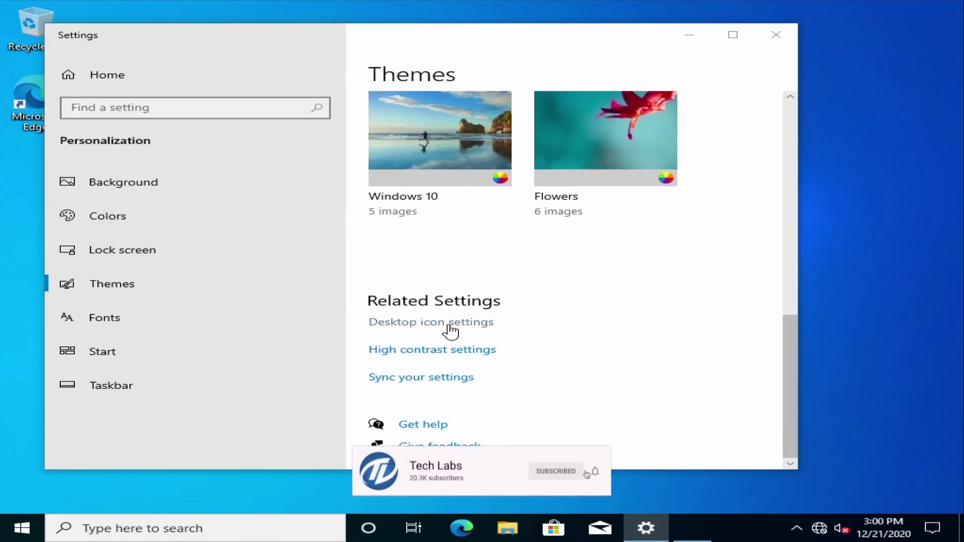
Show the user folder, This PC, Network and Control Panel icons on the desktop, and refresh it.
click(447, 323)
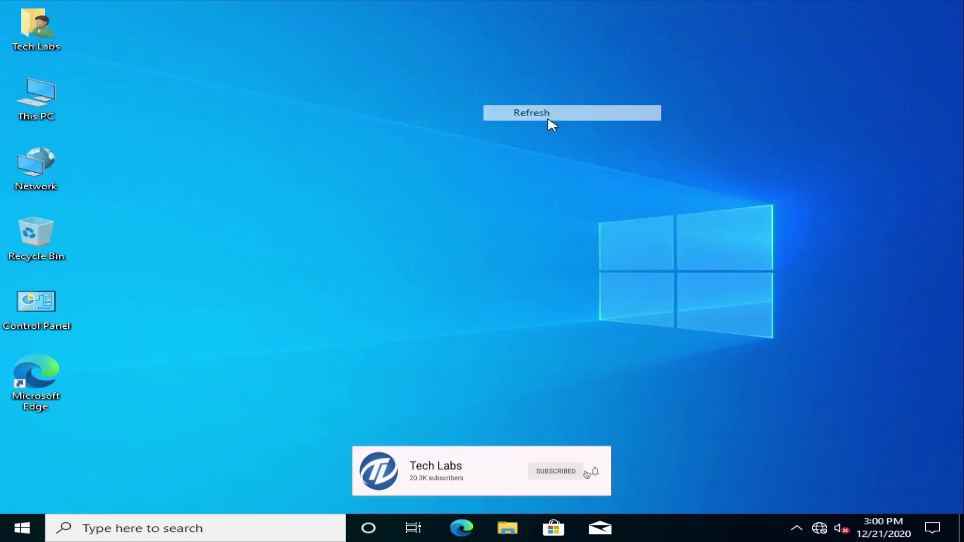
right_click(558, 157)
click(650, 202)
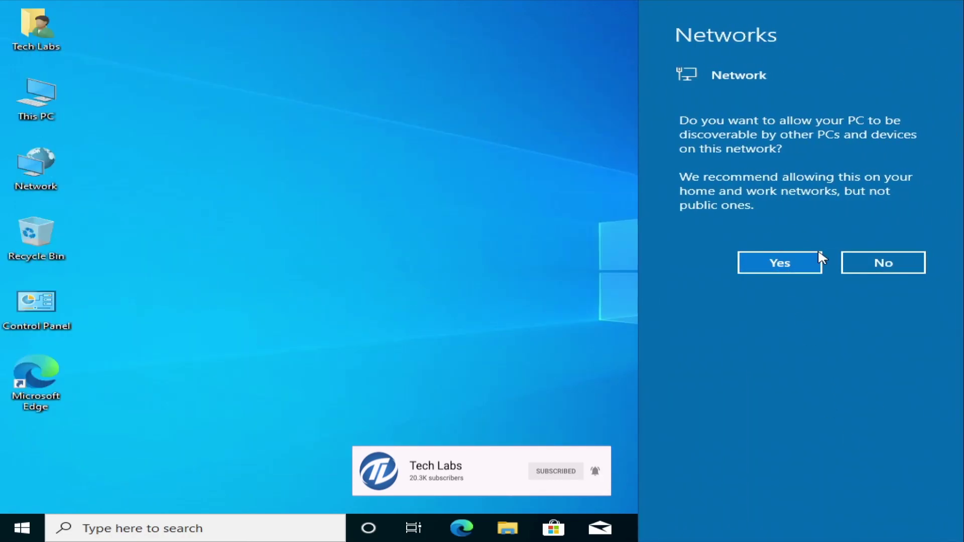
click(271, 399)
Find the Windows Update page through a search, install the available updates and acknowledge the reboot notice.
click(256, 532)
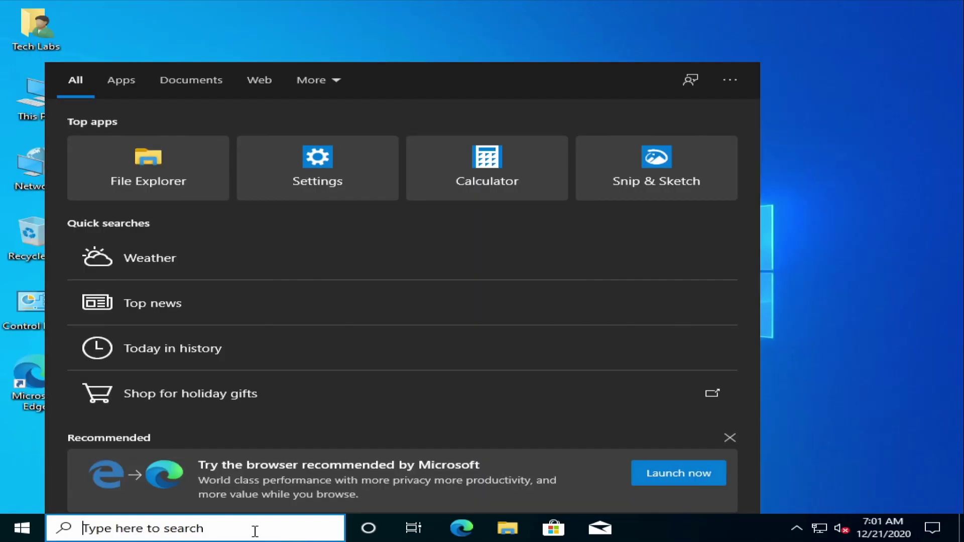
text(che)
key(Return)
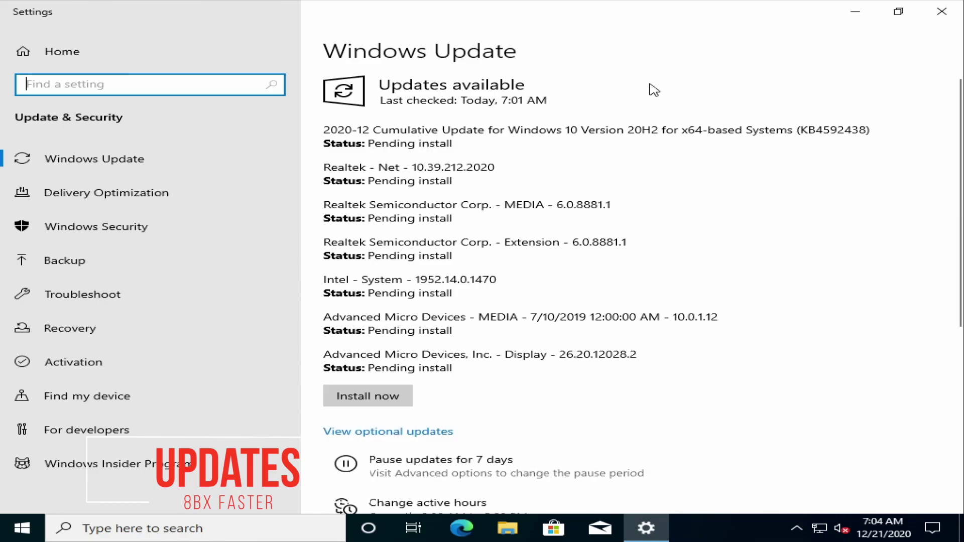
click(387, 402)
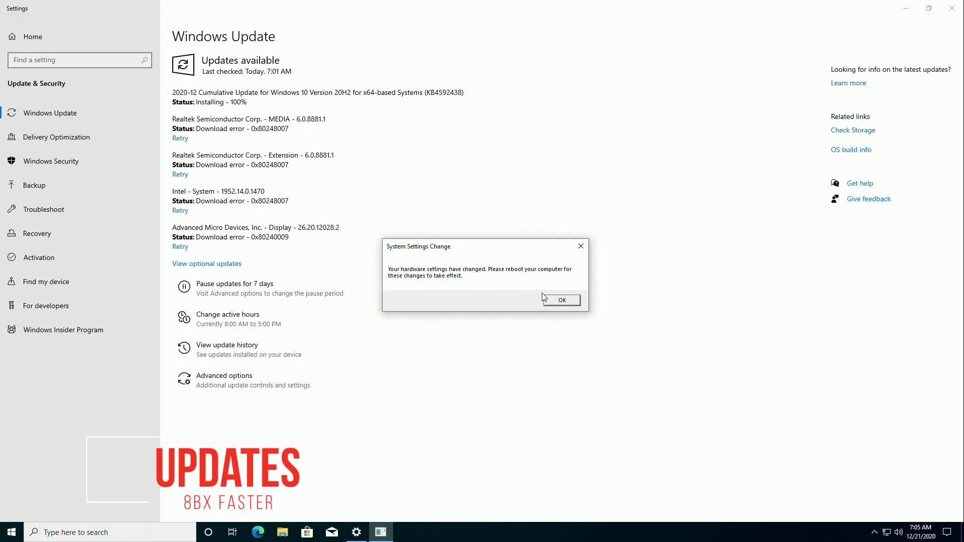
click(555, 301)
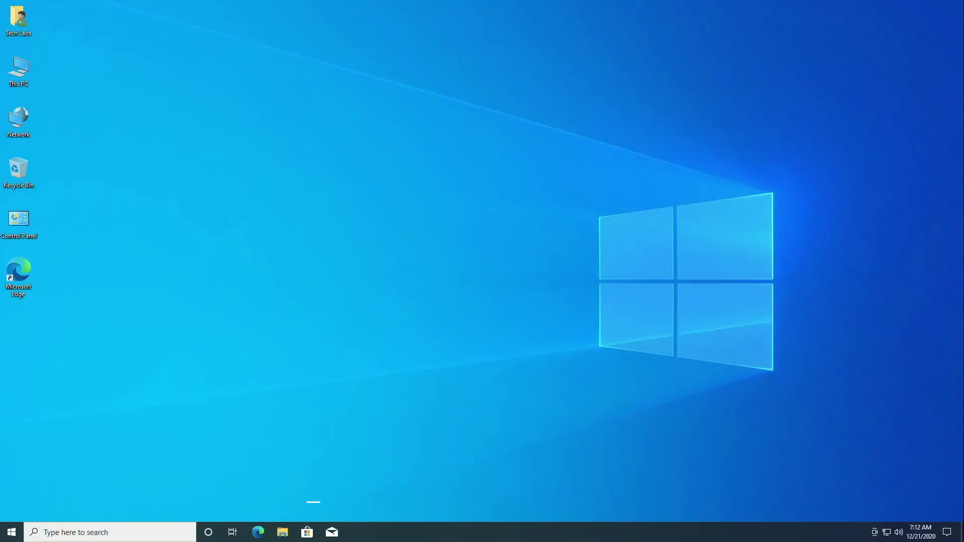
Reopen Windows Update and check twice for further updates, closing Settings and refreshing the desktop at the end.
click(89, 531)
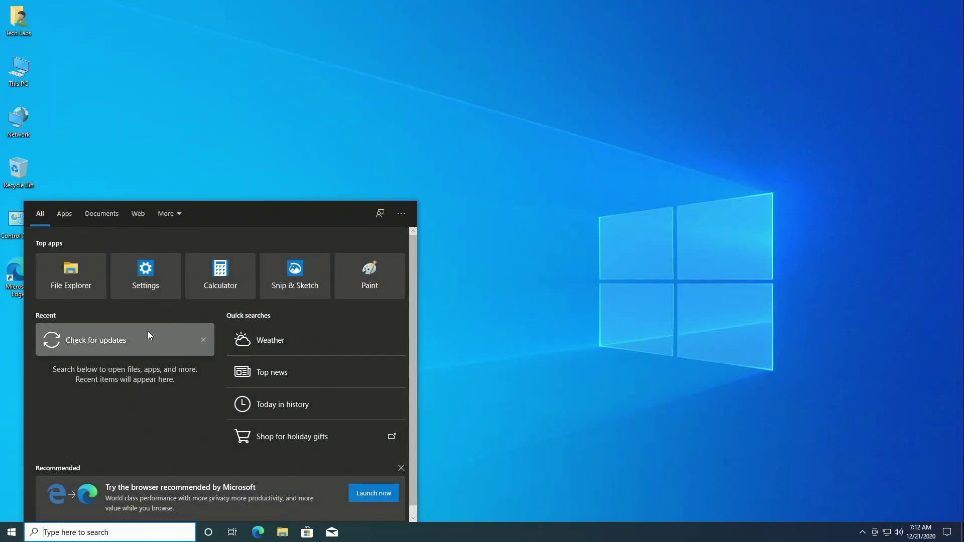
click(148, 333)
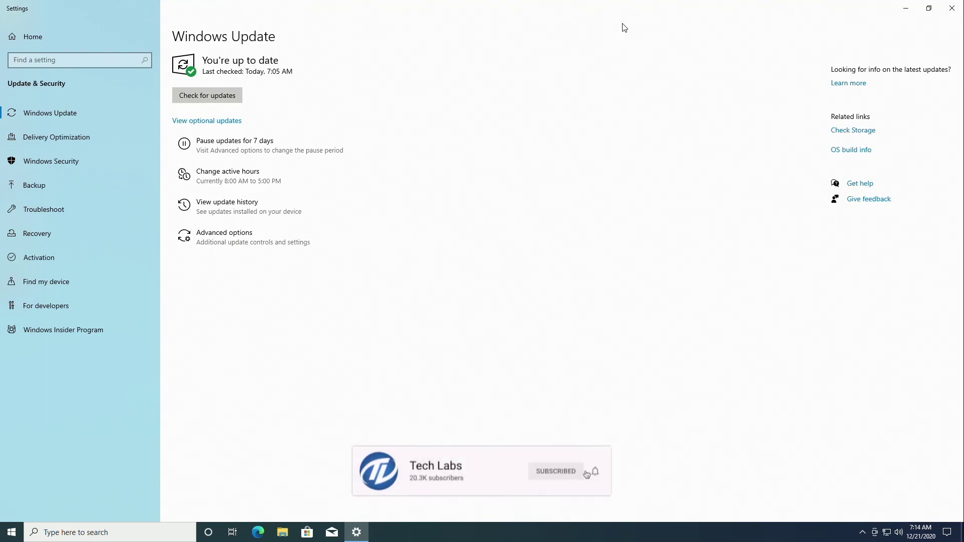
click(183, 95)
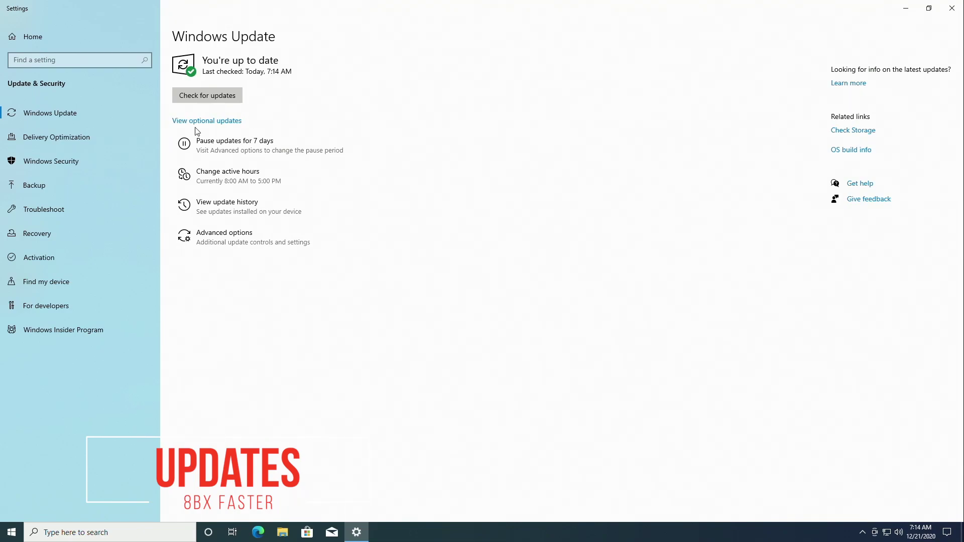
click(211, 93)
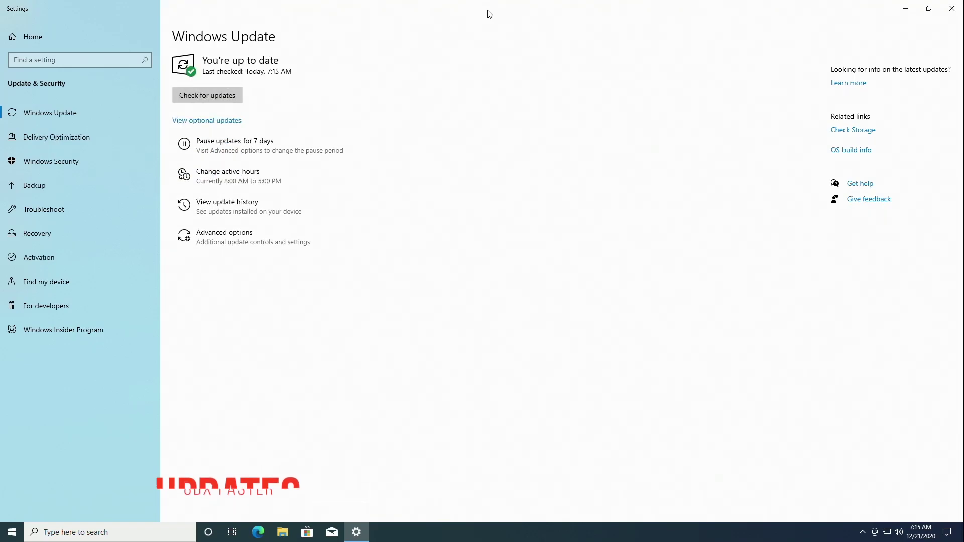
click(951, 8)
right_click(138, 133)
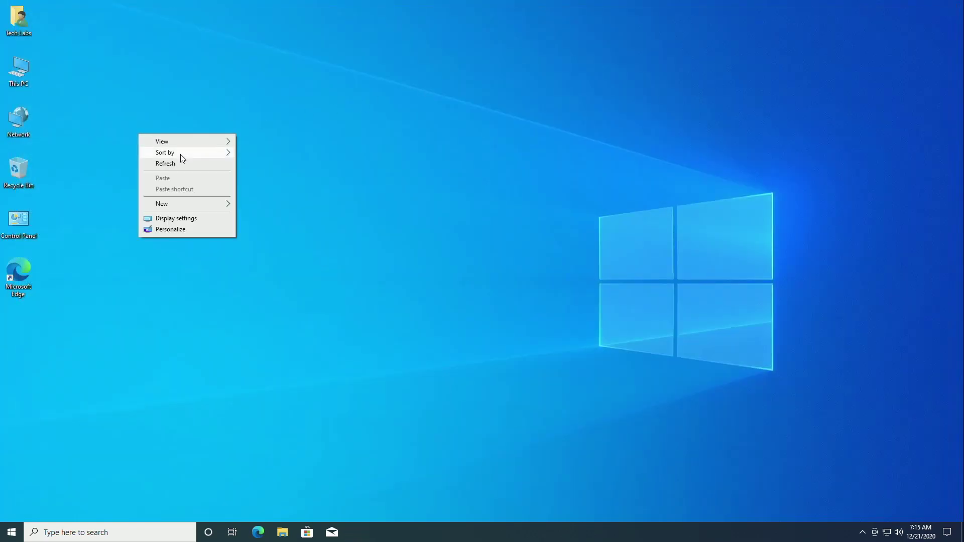
click(181, 164)
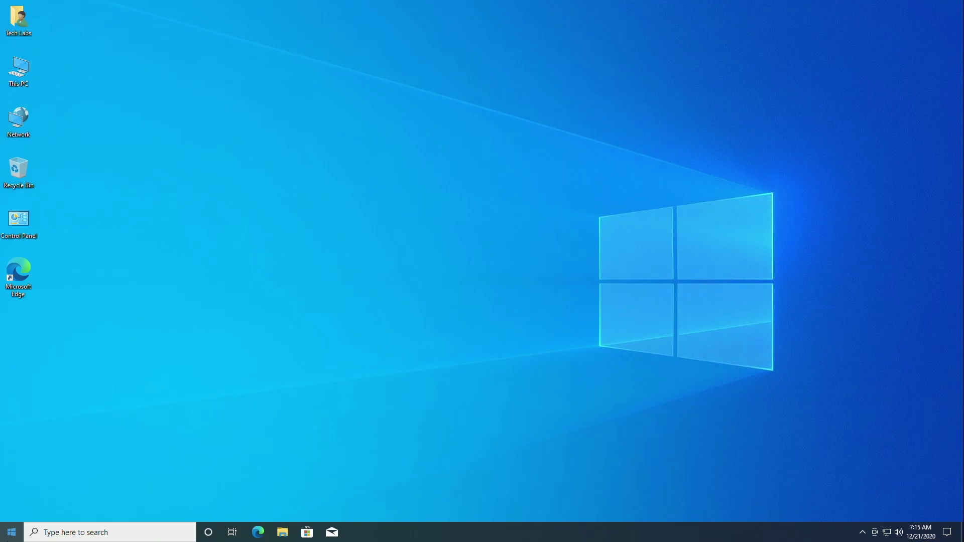
Open the Sound page of the System settings and set the master volume to 100.
click(19, 527)
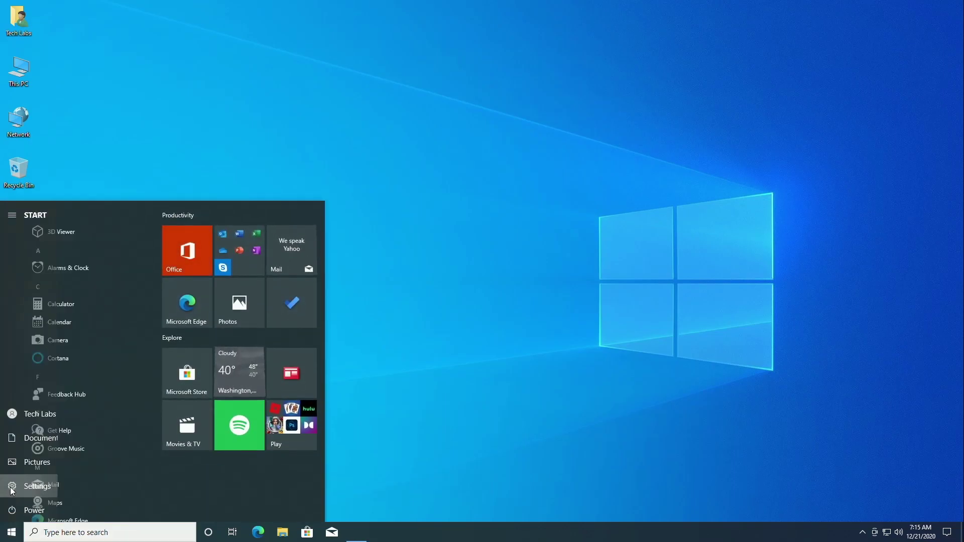
click(12, 486)
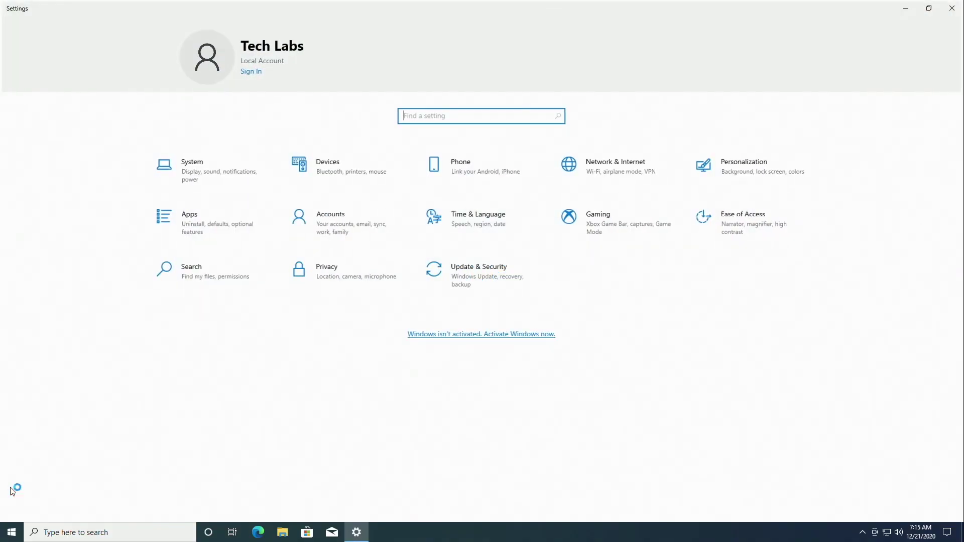
click(201, 170)
click(103, 107)
click(102, 146)
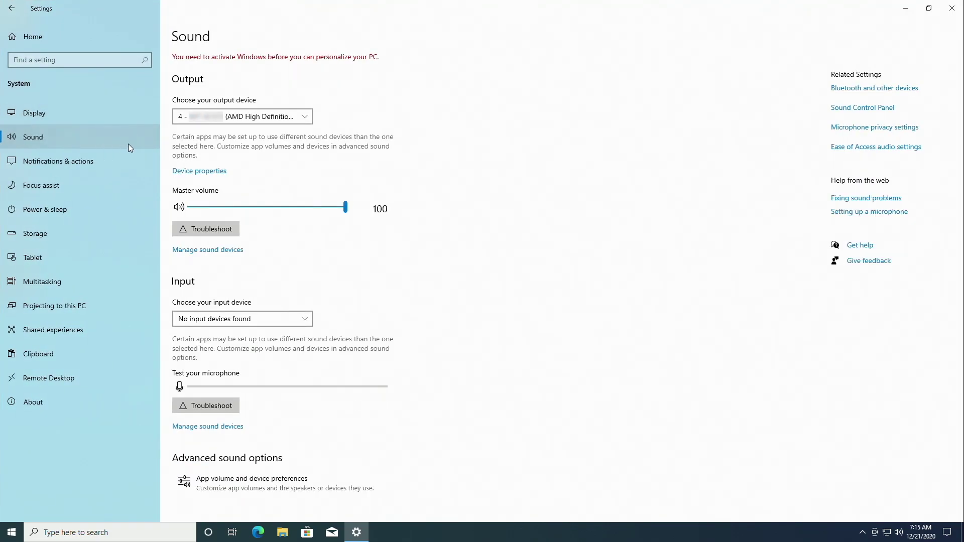
mouse_move(346, 209)
mouse_down()
mouse_move(330, 207)
mouse_move(355, 211)
mouse_up()
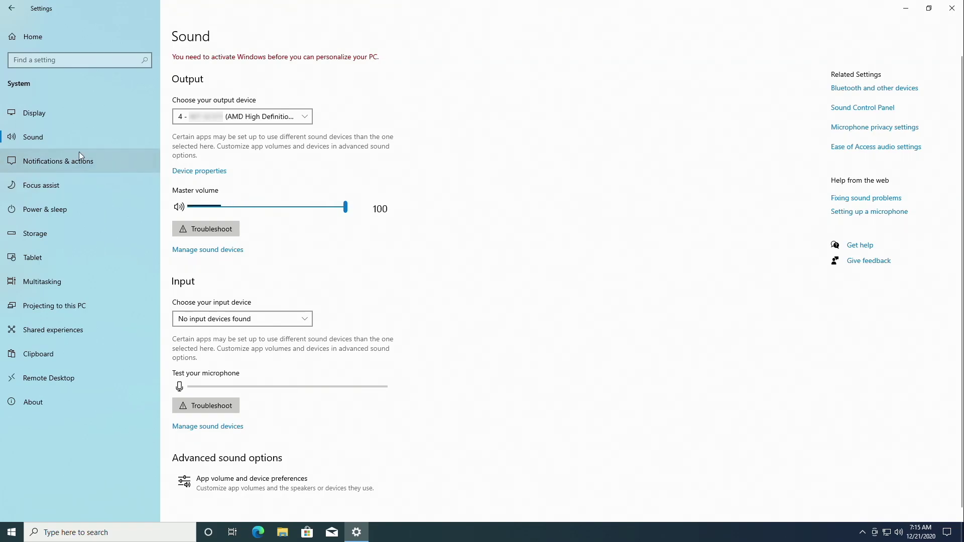
Look through the System settings pages from Notifications & actions to About, including the device and Windows specifications, and close Settings.
click(41, 170)
click(40, 186)
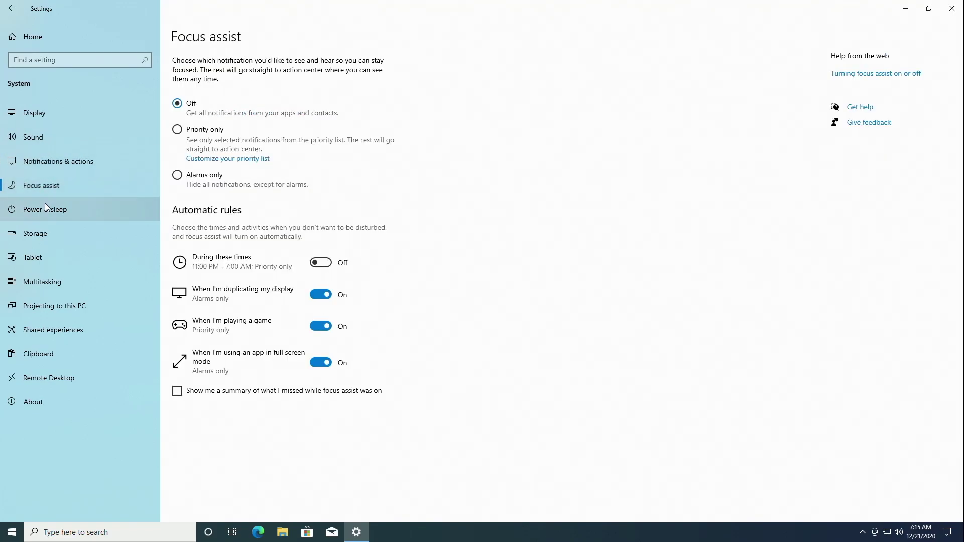
click(46, 208)
click(46, 236)
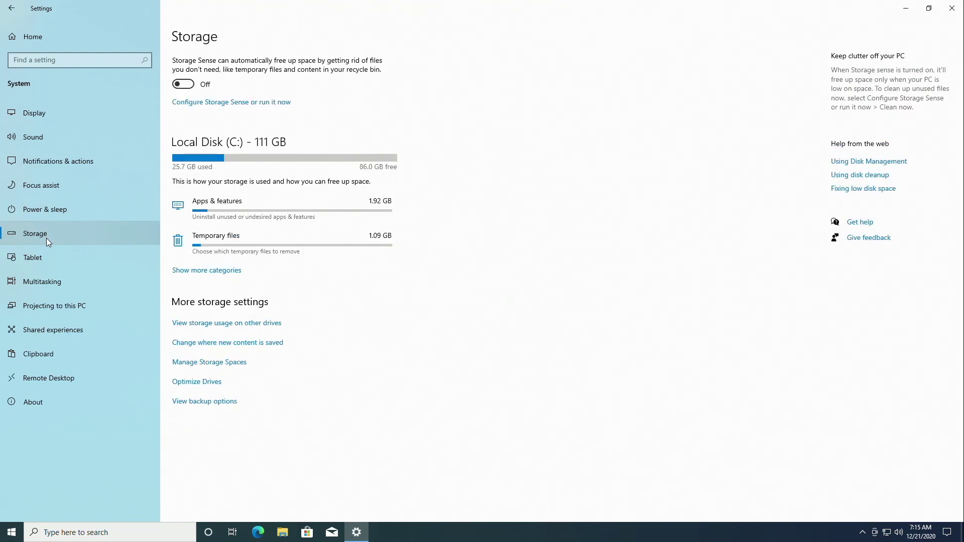
click(47, 256)
click(58, 282)
click(65, 309)
click(72, 330)
click(72, 352)
click(76, 380)
click(70, 400)
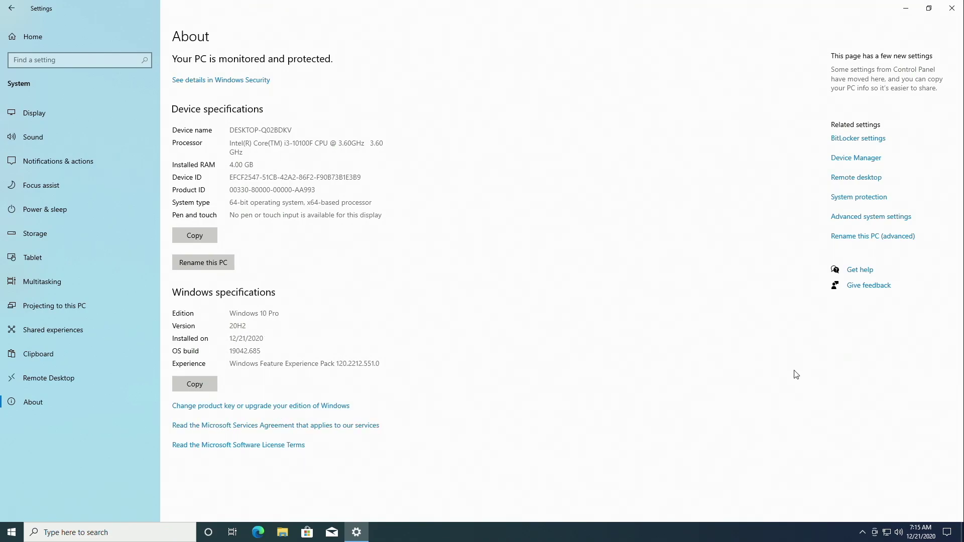
click(952, 8)
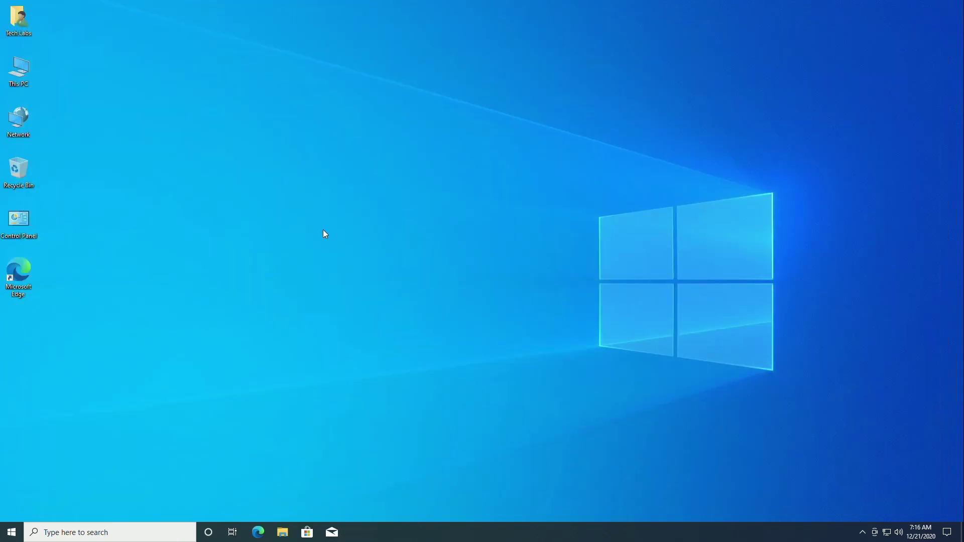